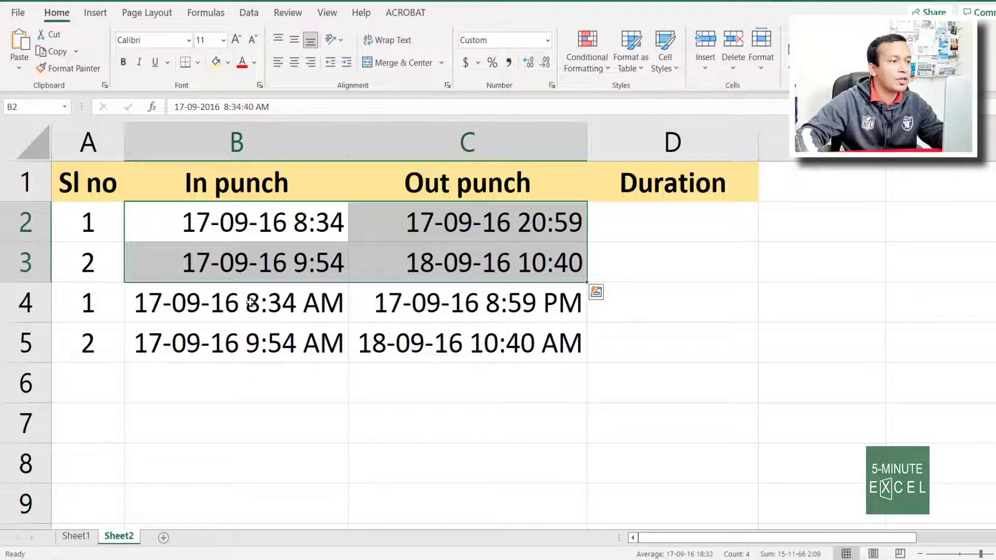
Compare the 24-hour punch times in rows 2 and 3 with the AM/PM punch times in rows 4 and 5.
left_click_drag(250, 303, 415, 342)
left_click(509, 456)
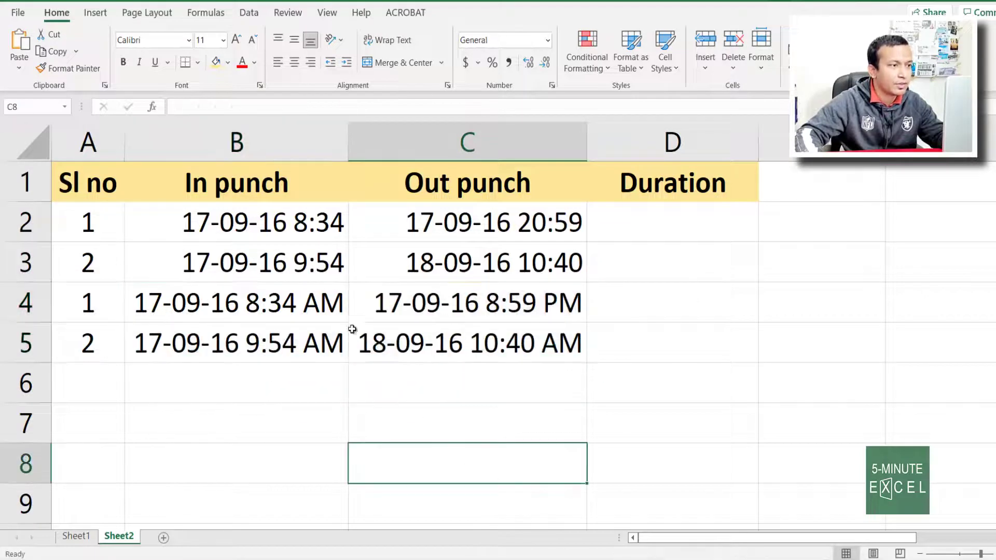
left_click(309, 227)
left_click(319, 251)
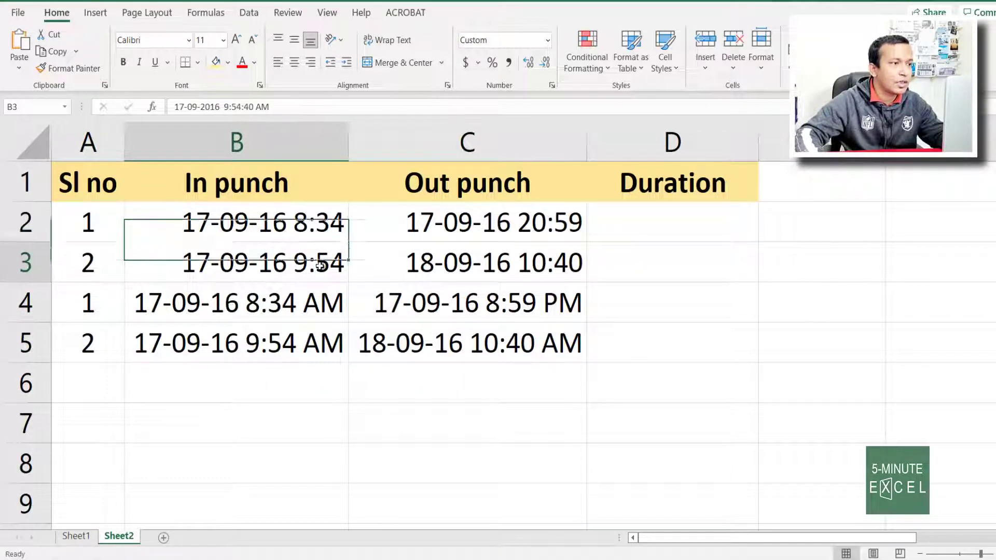
left_click(318, 223)
left_click(314, 312)
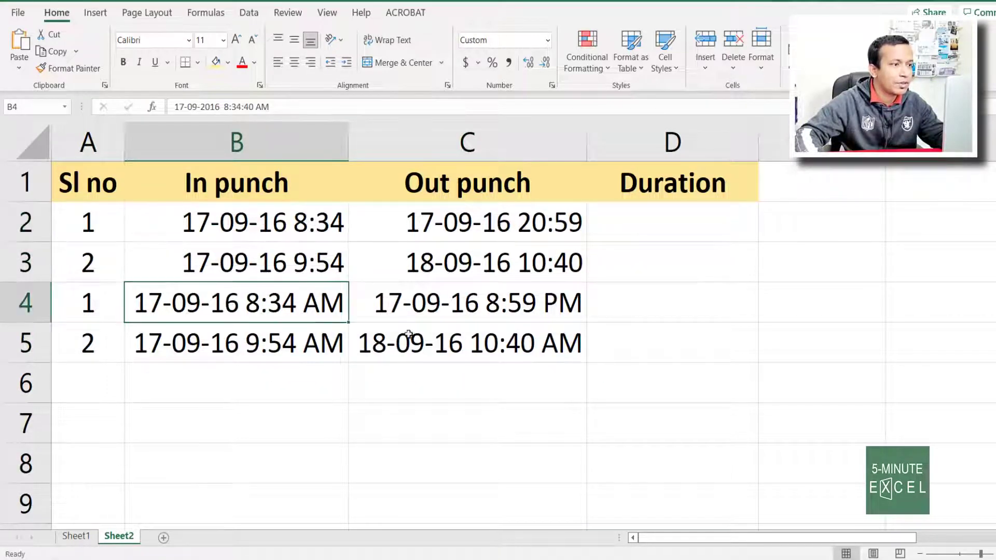
left_click(439, 454)
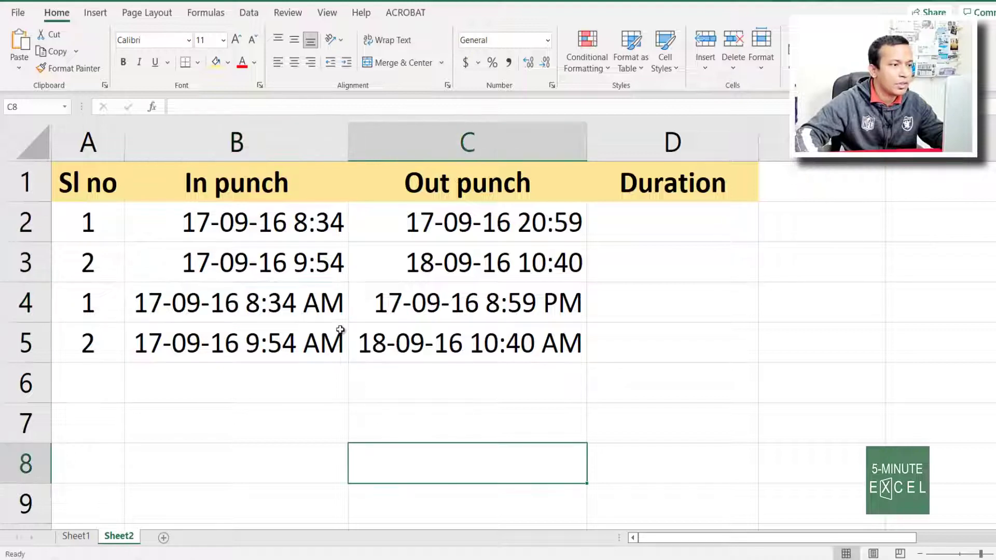
left_click(316, 303)
left_click(467, 304)
left_click(648, 438)
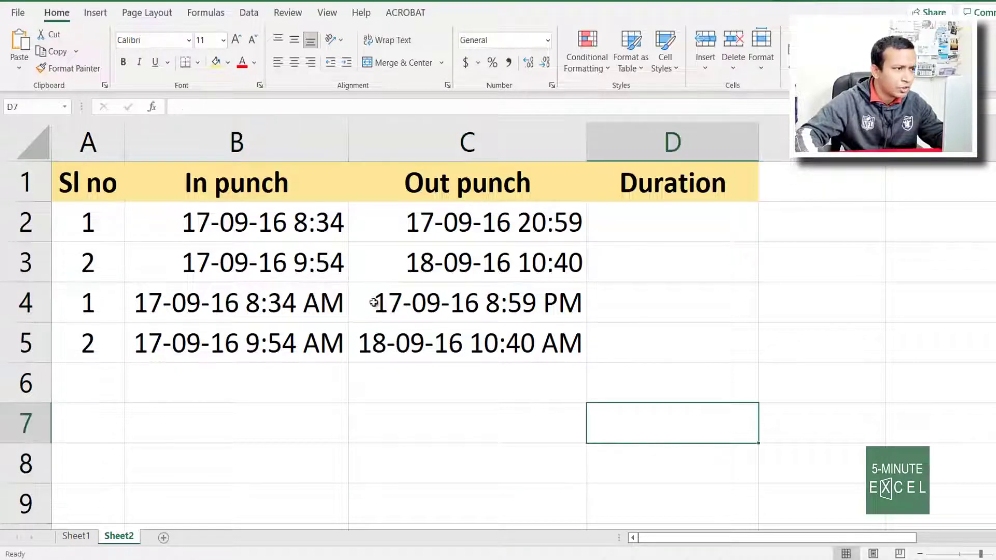
Examine the in-punch and out-punch dates and times of the entries in rows 2 and 3.
left_click(204, 225)
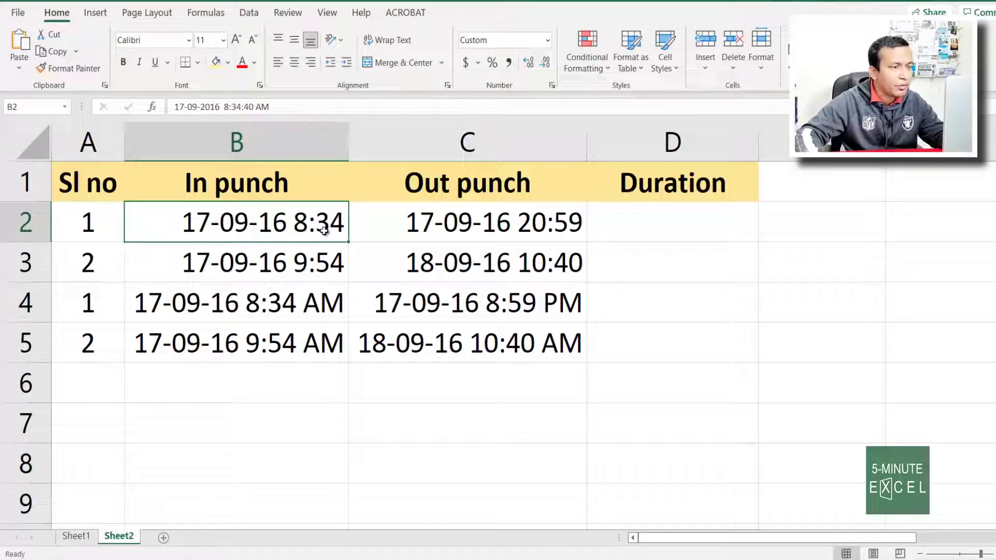
left_click(442, 227)
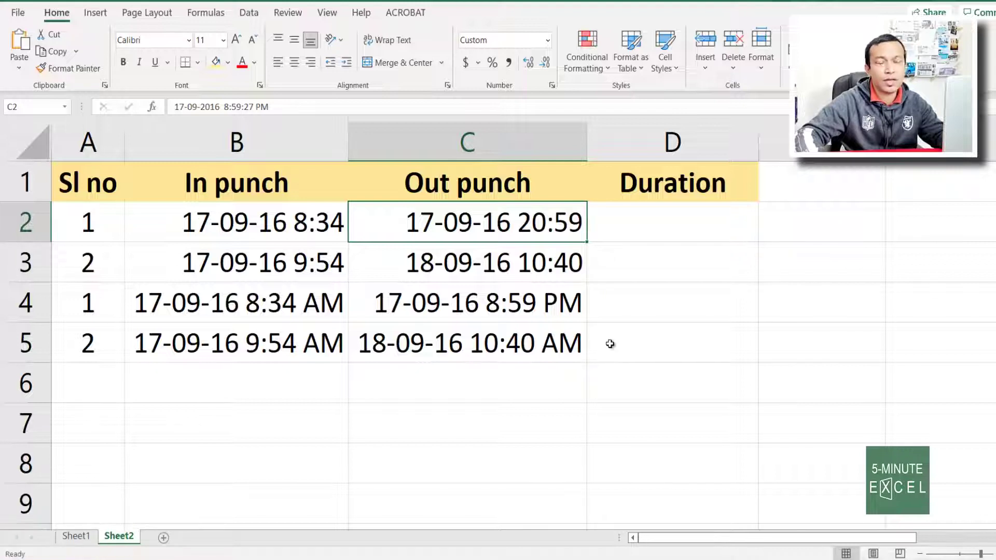
left_click(296, 265)
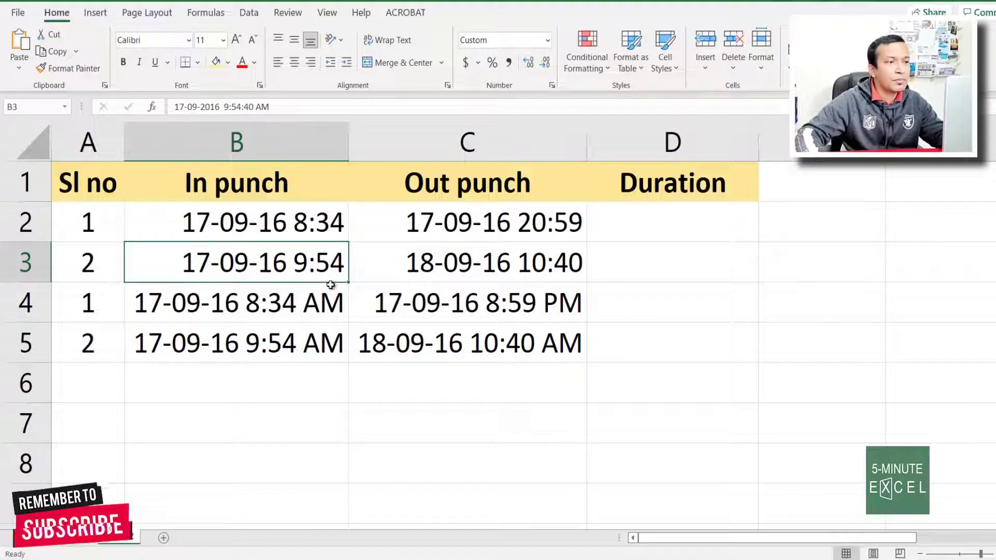
left_click(437, 263)
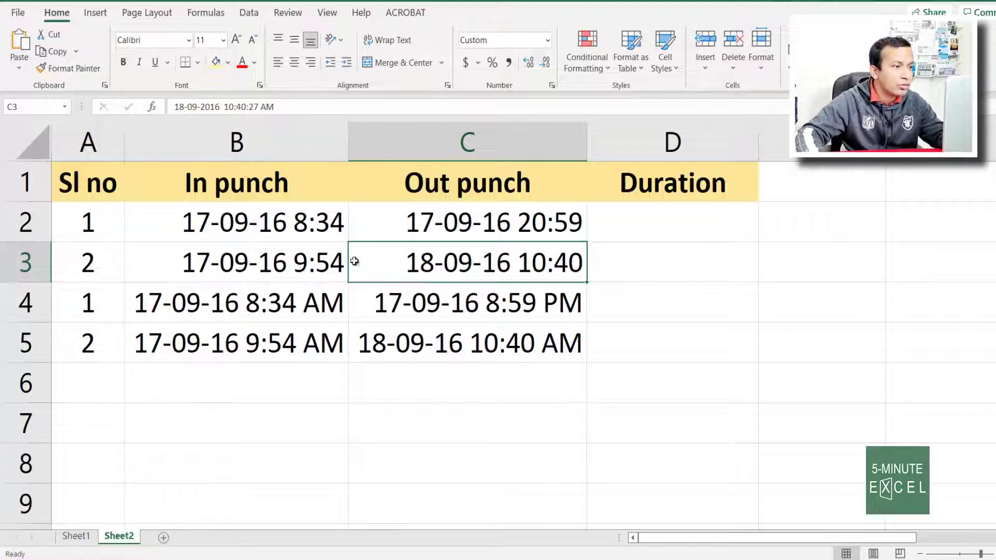
left_click_drag(327, 262, 436, 262)
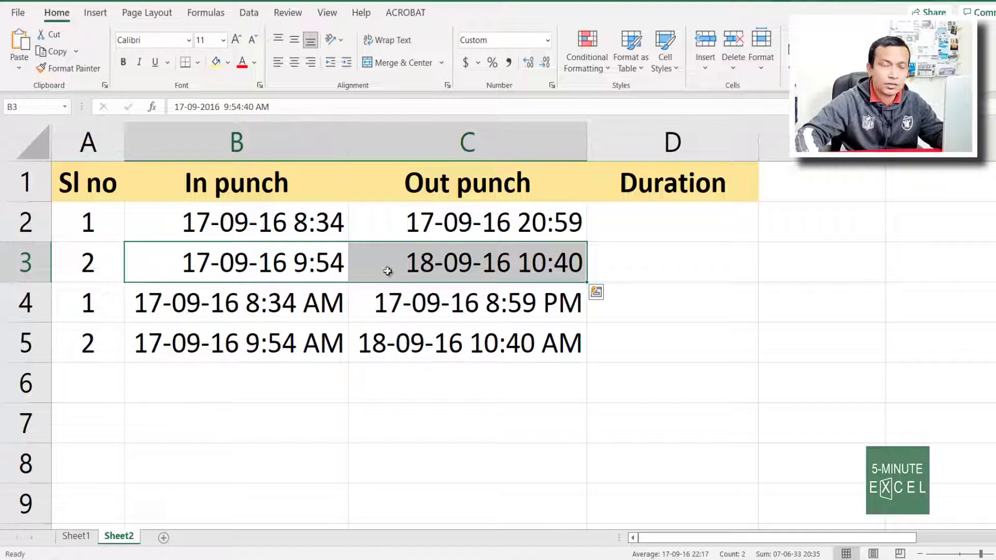
left_click(200, 261)
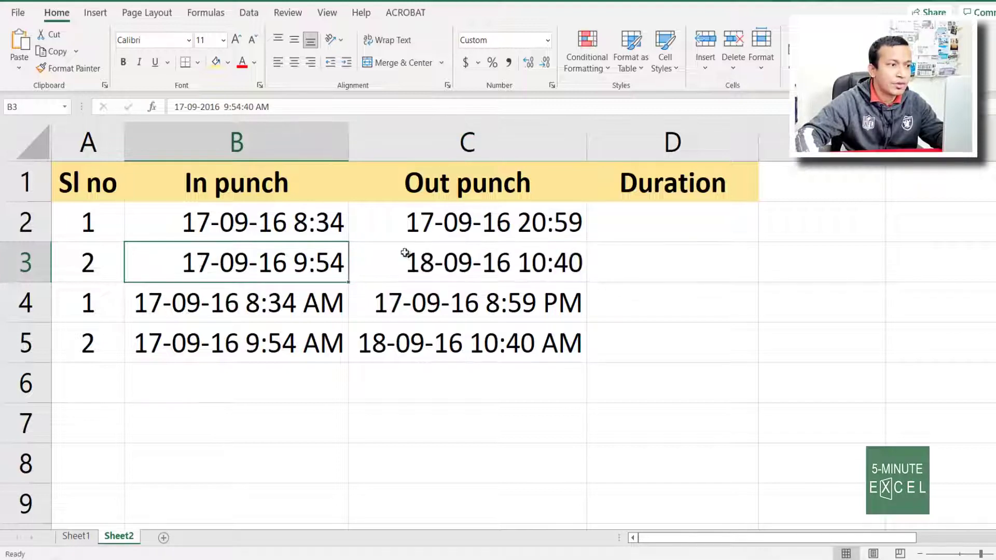
left_click(434, 263)
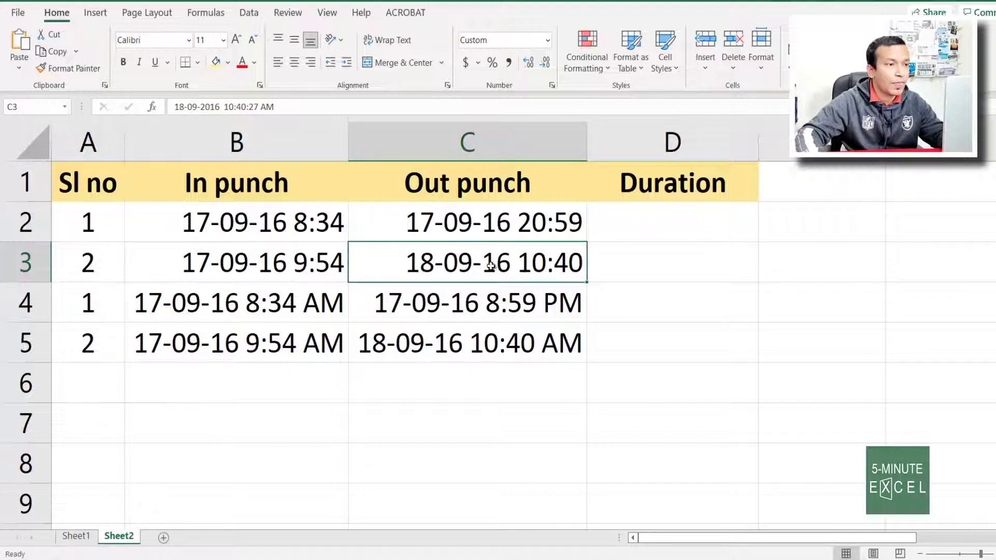
left_click(310, 270)
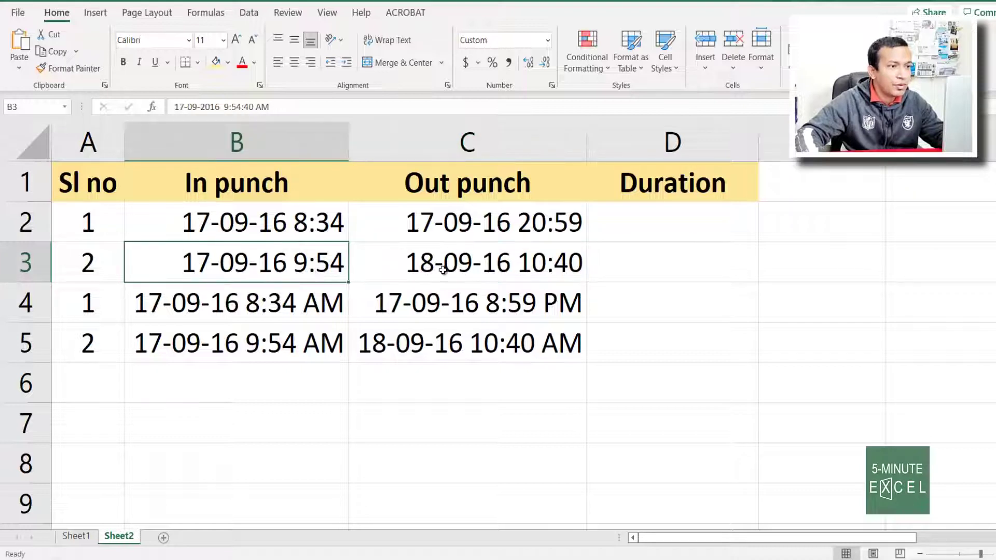
left_click(543, 265)
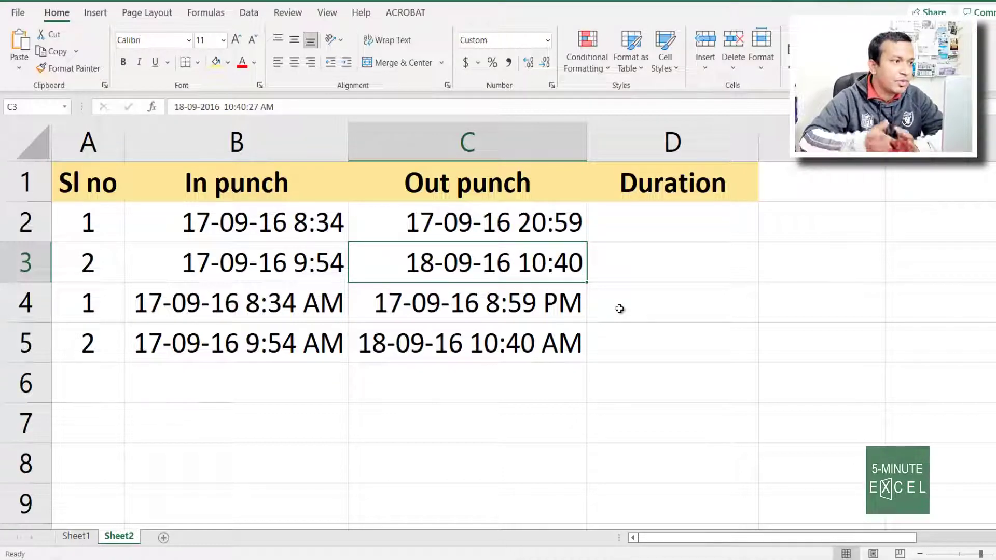
Enter the formula =C2-B2 in cell D2 to subtract the in punch from the out punch.
left_click(692, 226)
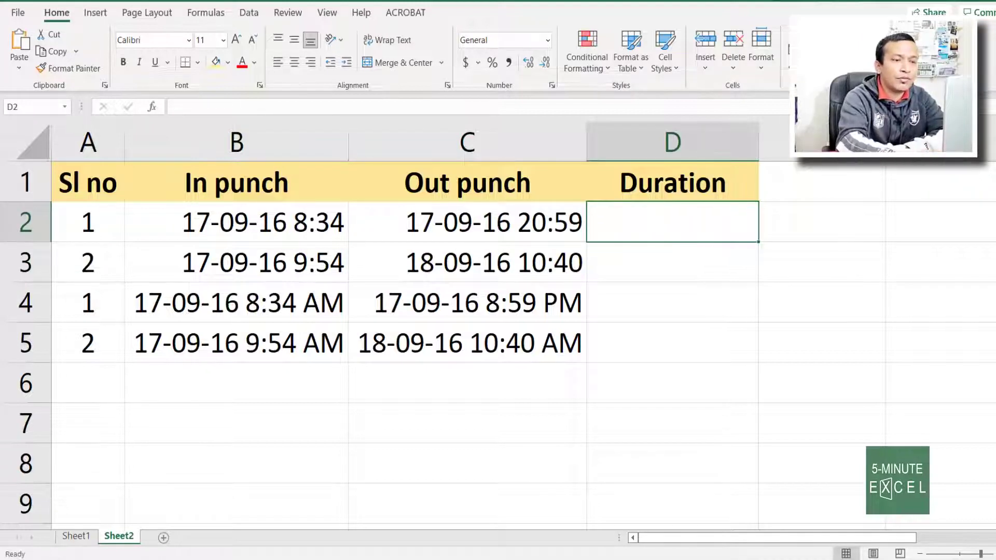
type("=")
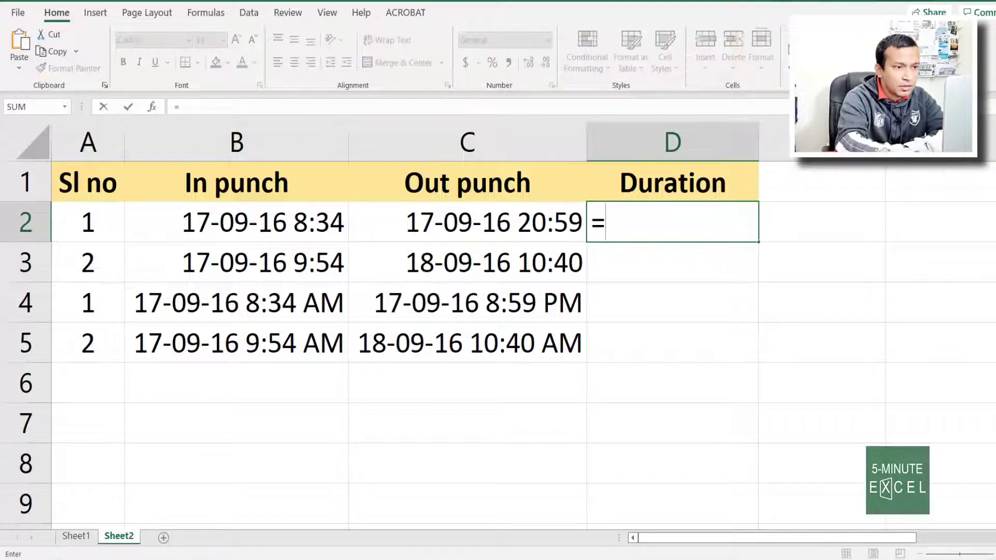
key("Left")
type("-")
key("Left")
key("Left")
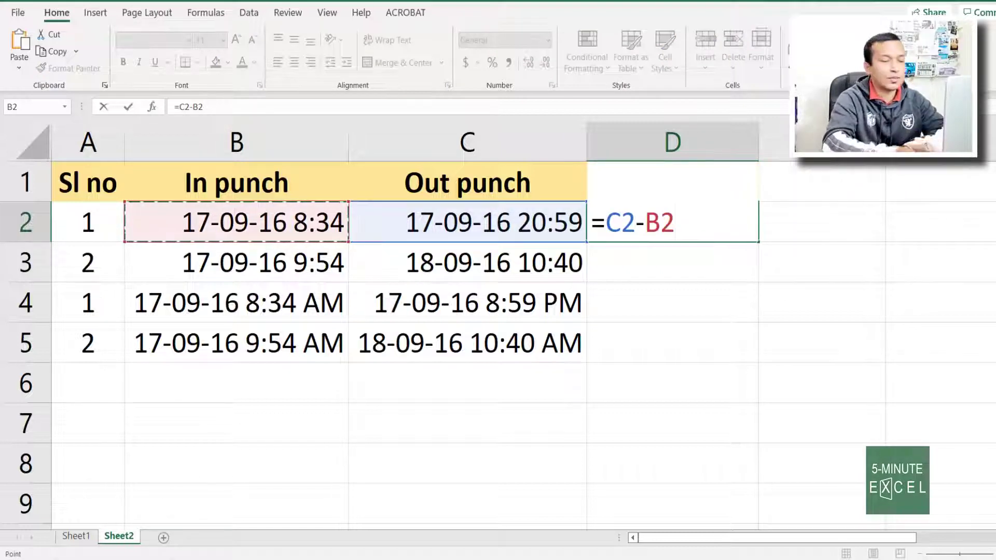
key("Return")
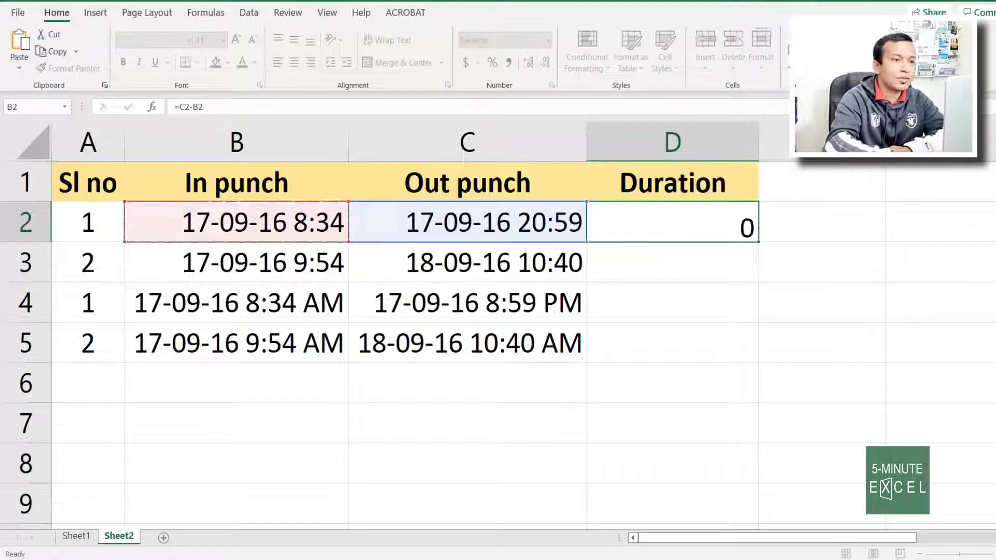
key("Return")
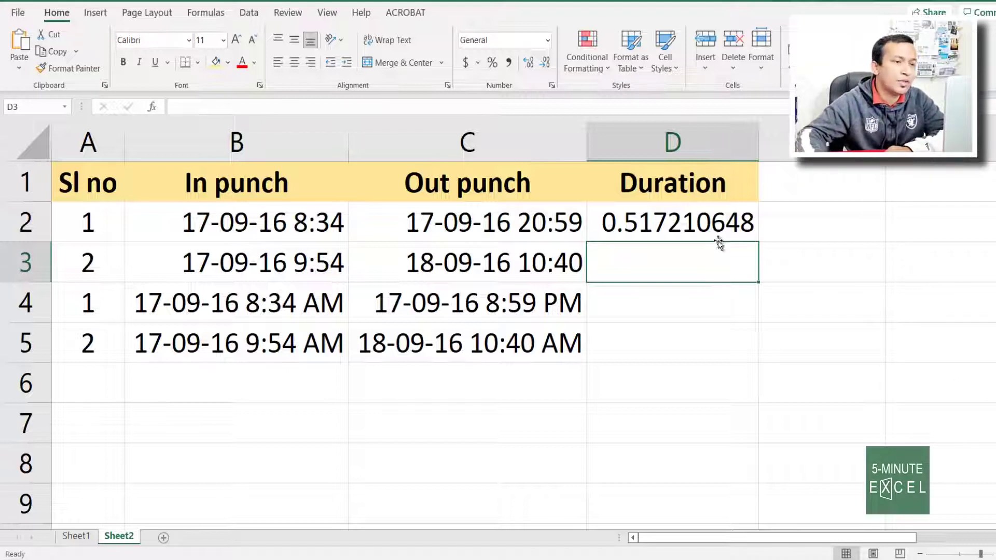
Fill the duration formula from D2 down to D5 and check the resulting durations.
left_click(721, 213)
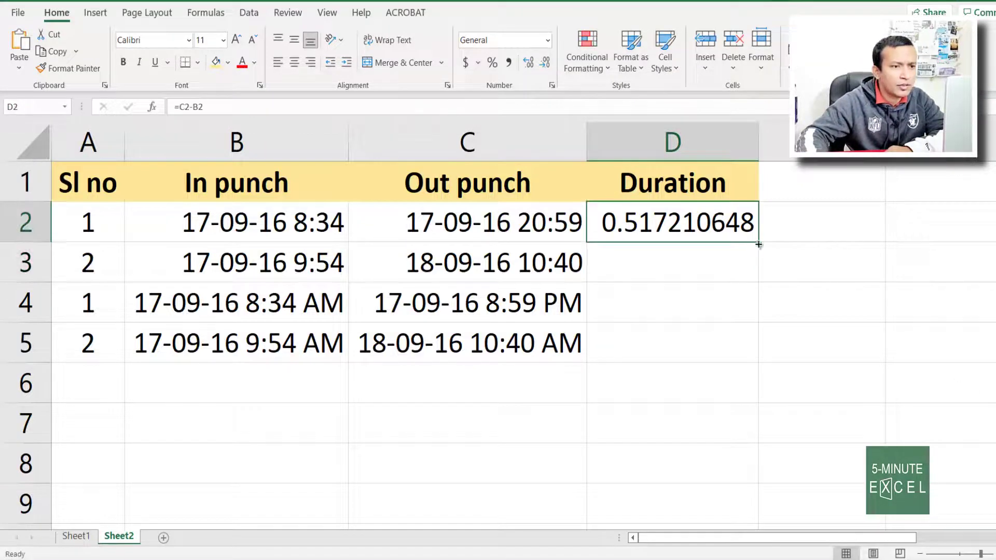
left_click_drag(758, 242, 763, 345)
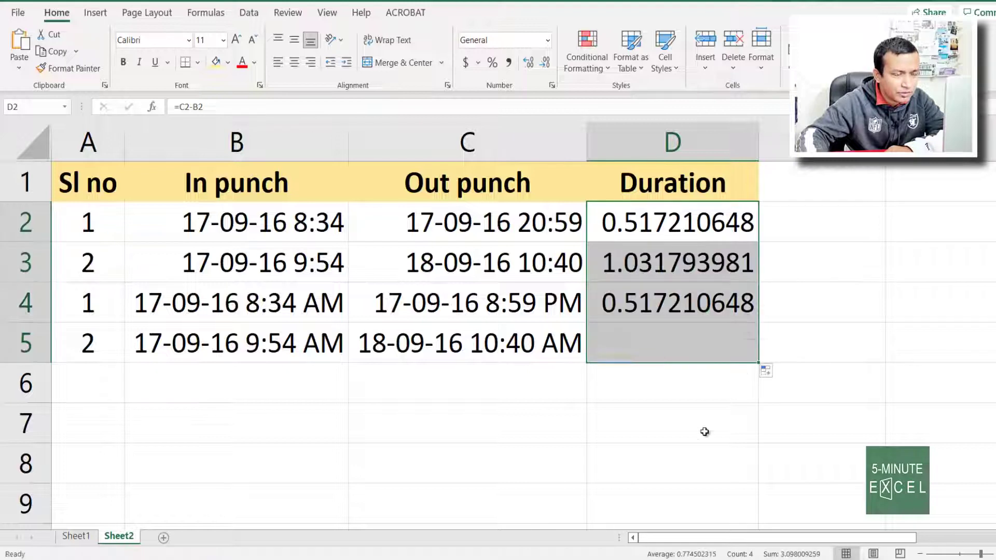
left_click(703, 451)
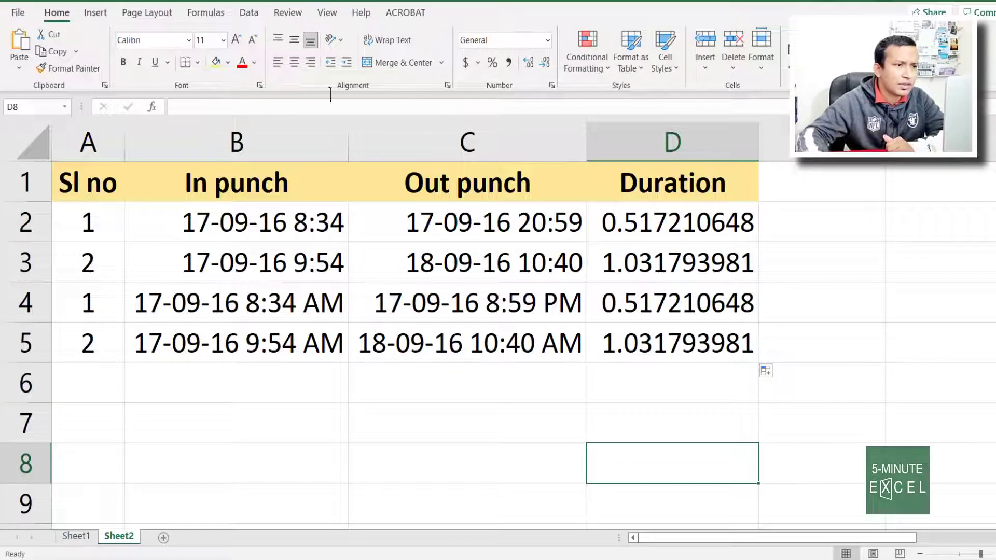
left_click(703, 213)
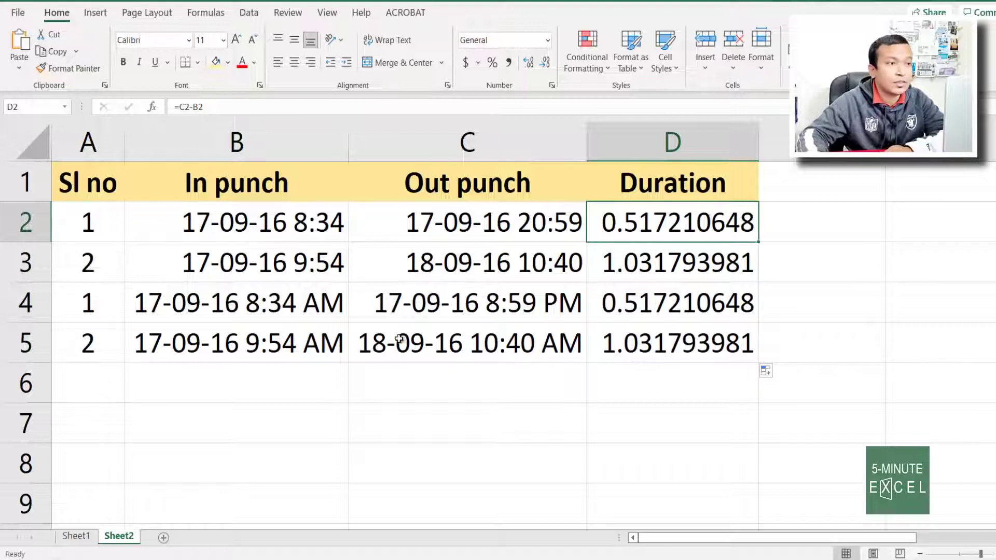
left_click(692, 268)
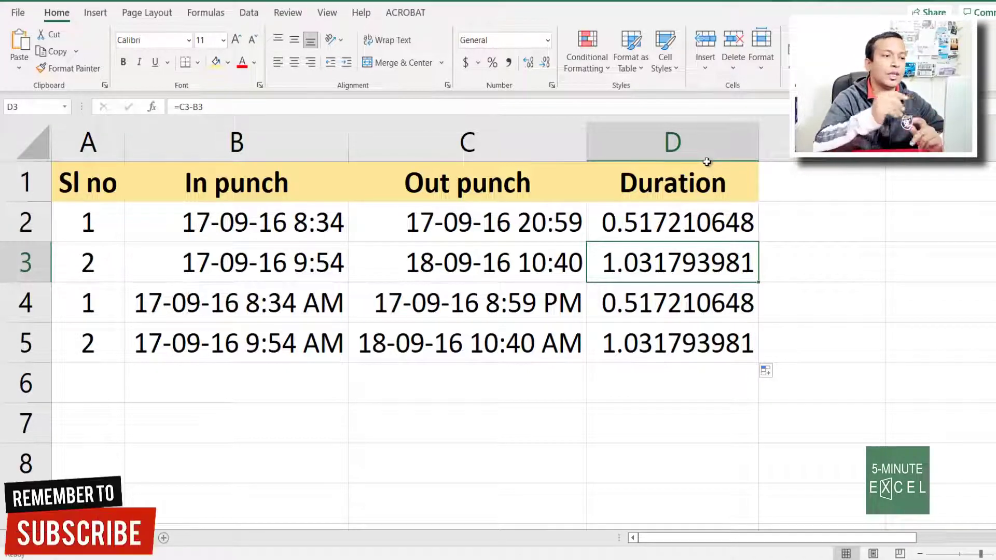
Apply the custom number format h:mm:ss to the durations in D2:D5.
left_click_drag(704, 220, 709, 343)
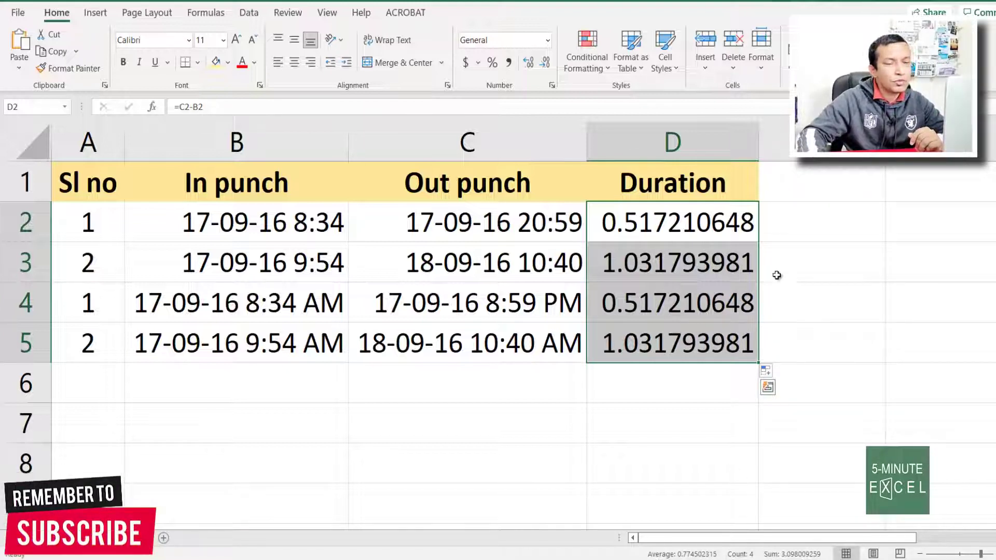
right_click(704, 220)
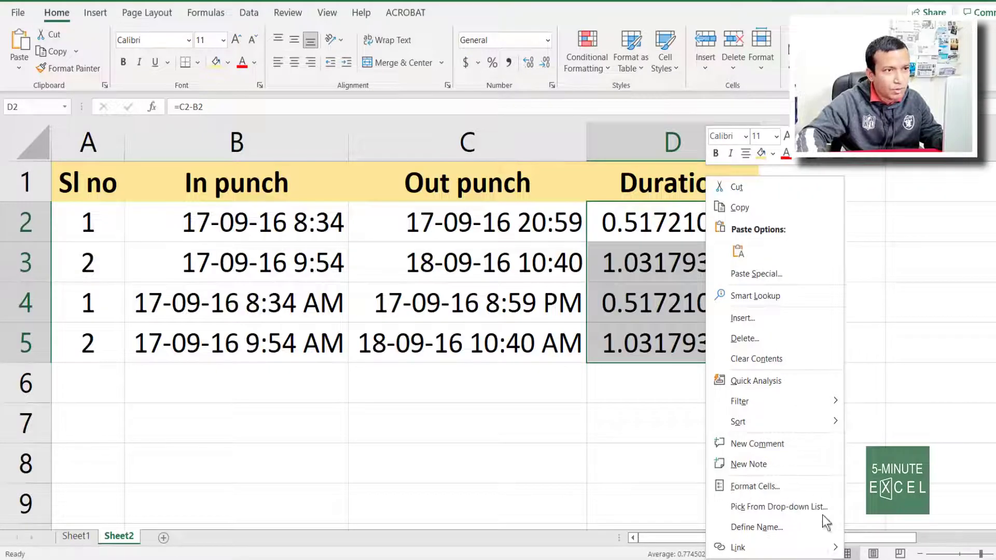
left_click(755, 486)
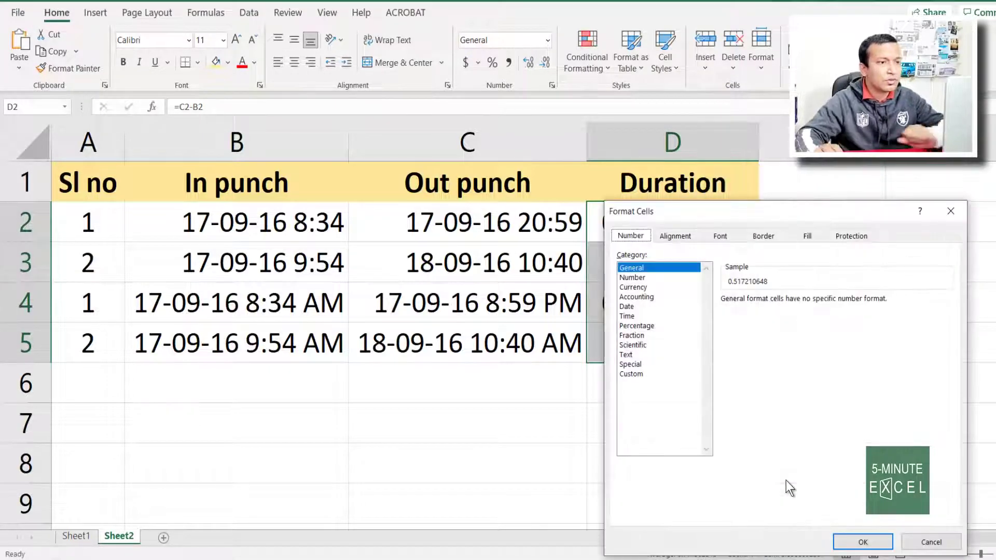
left_click_drag(722, 211, 263, 63)
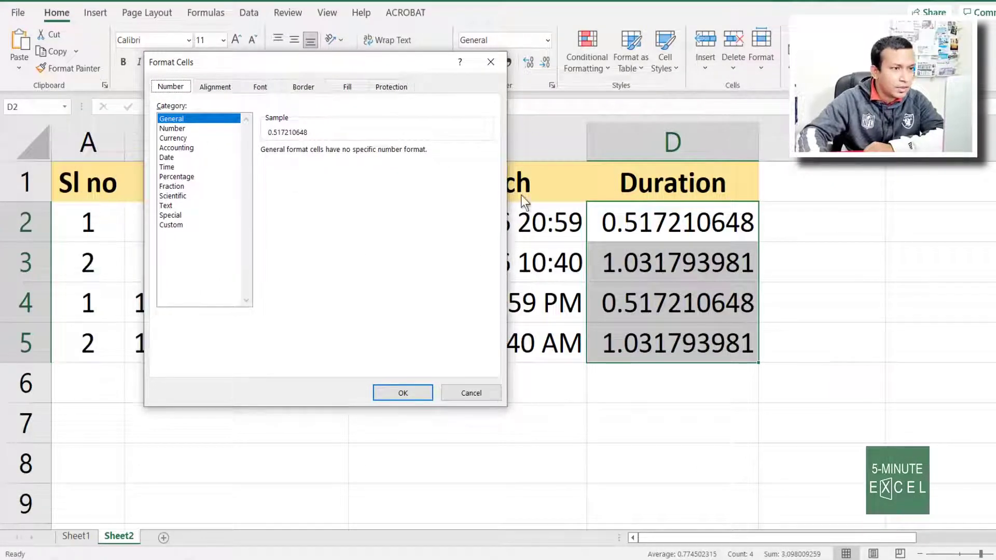
left_click(177, 227)
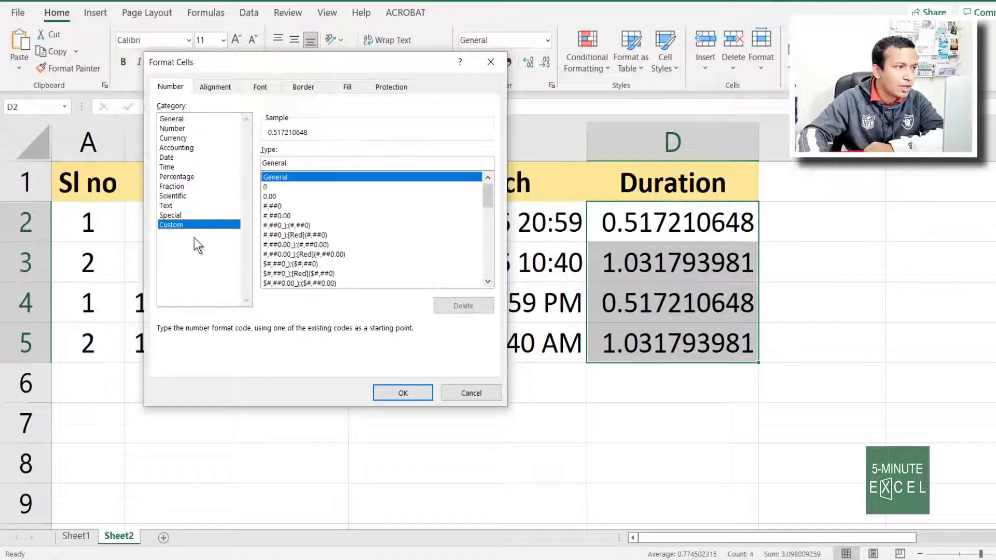
double_click(319, 162)
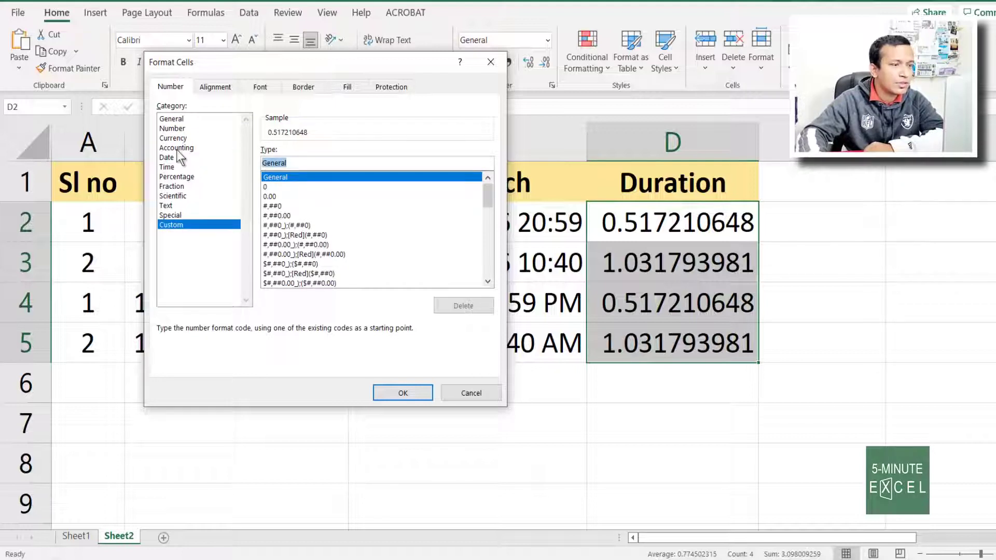
key("BackSpace")
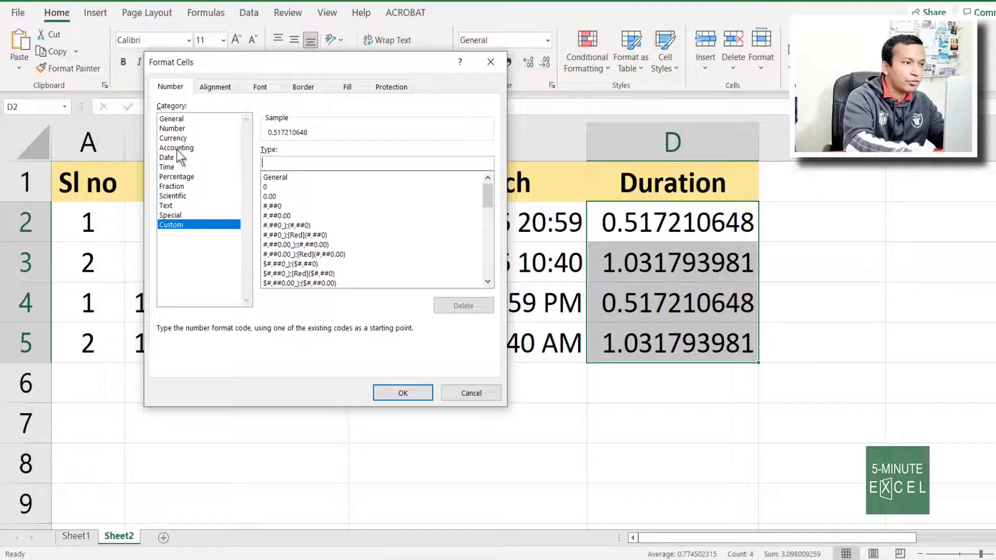
type("h")
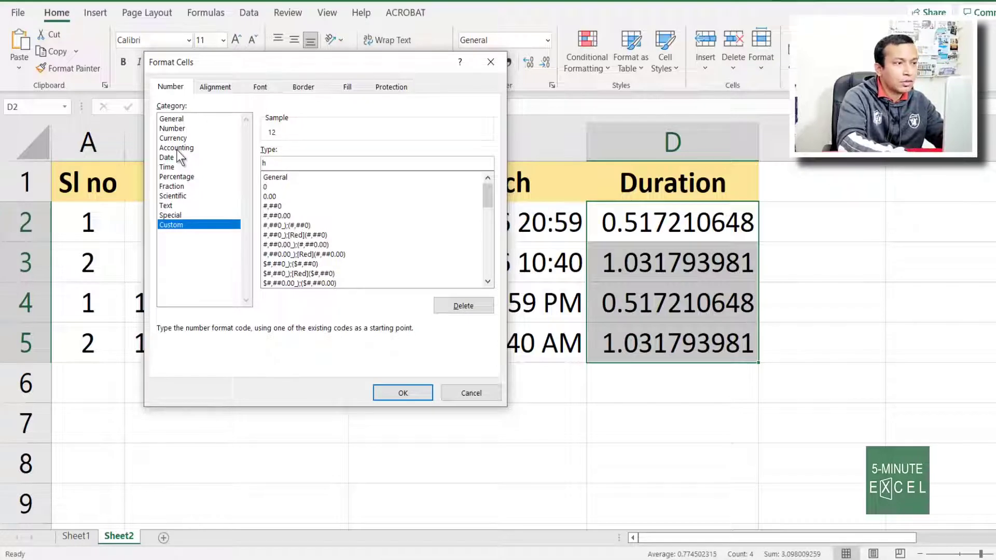
type(":mm")
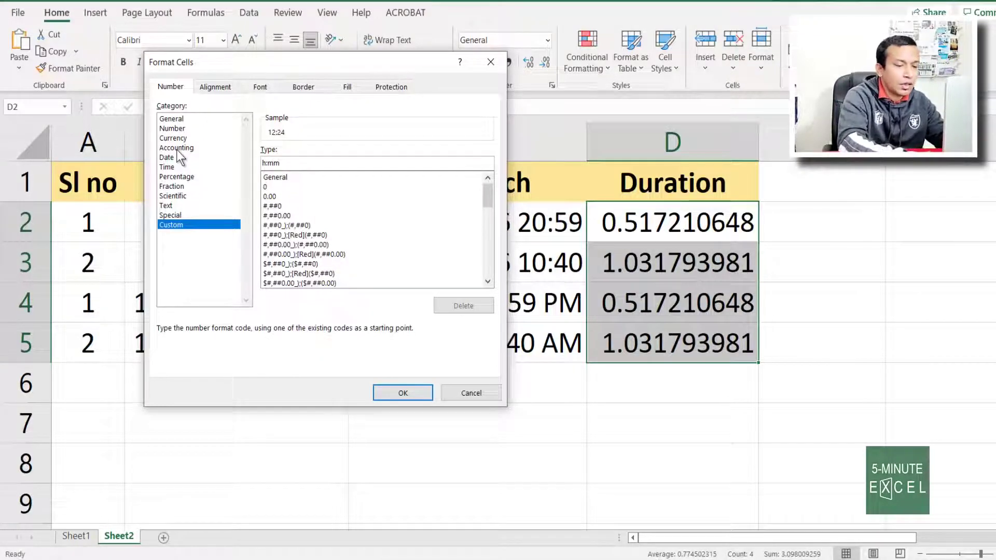
type(":")
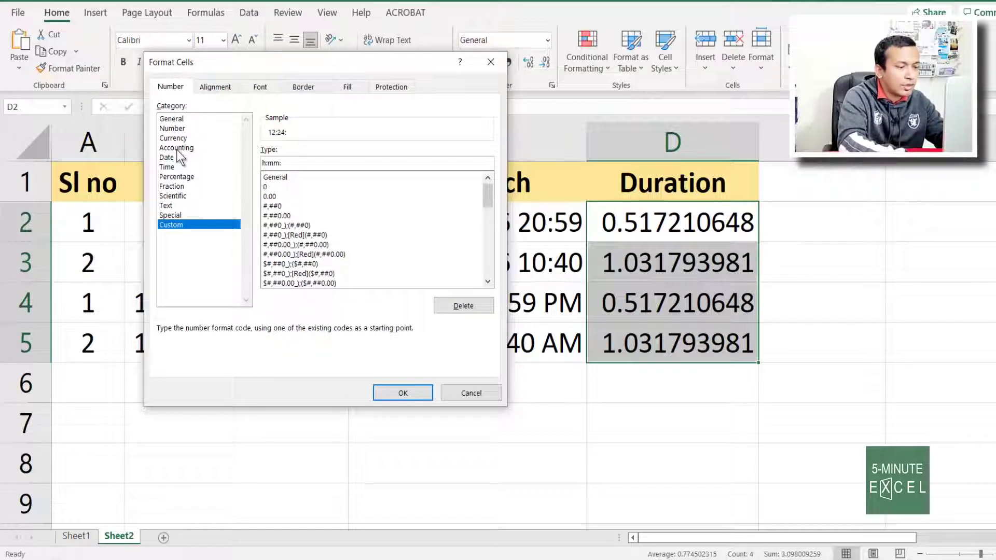
type("ss")
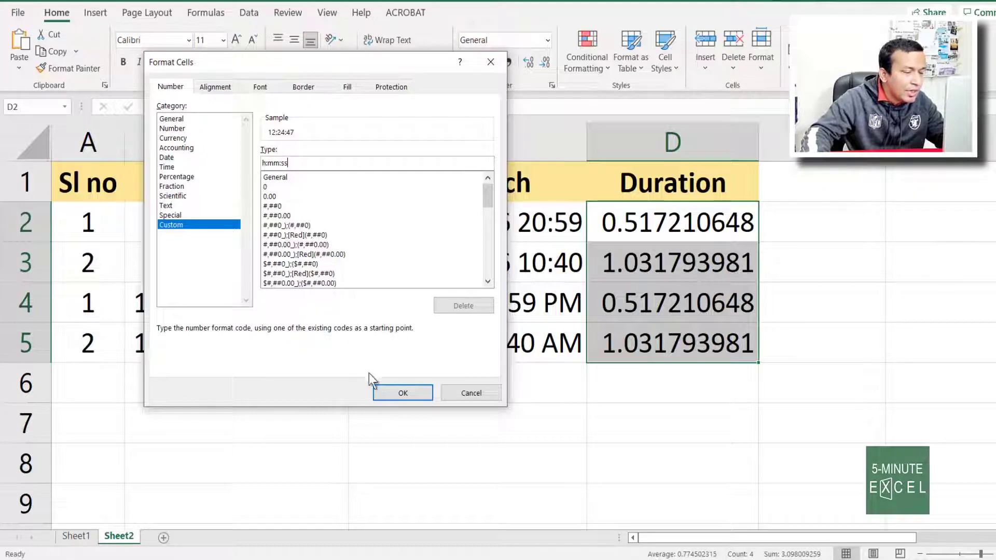
left_click(408, 392)
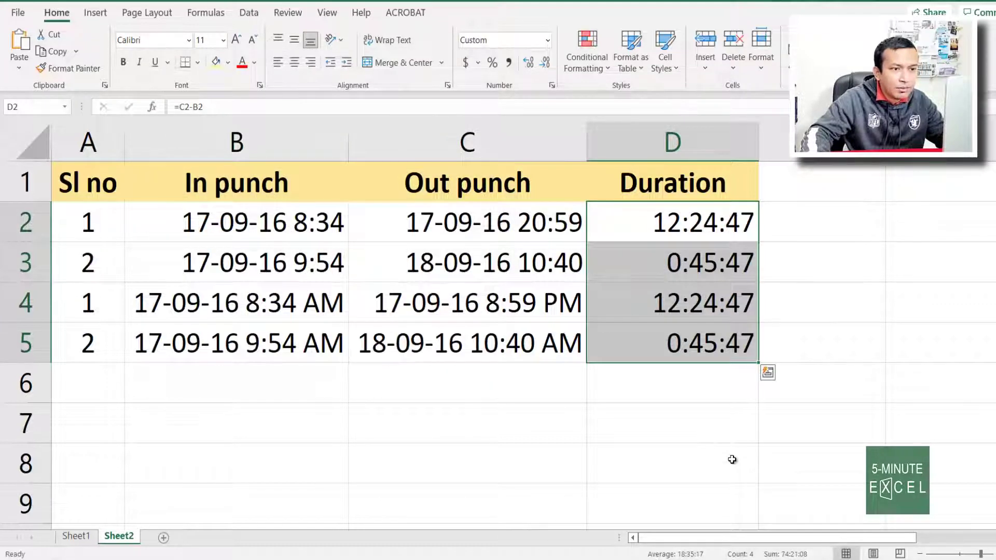
Compare the in punch and out punch in row 3 with that row's formatted duration.
left_click(753, 477)
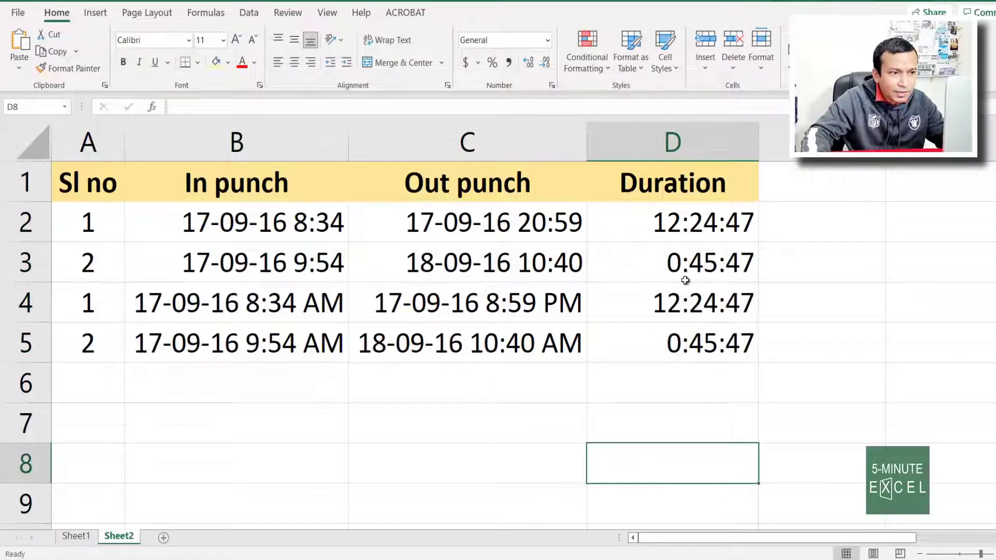
left_click(218, 258)
left_click(419, 259)
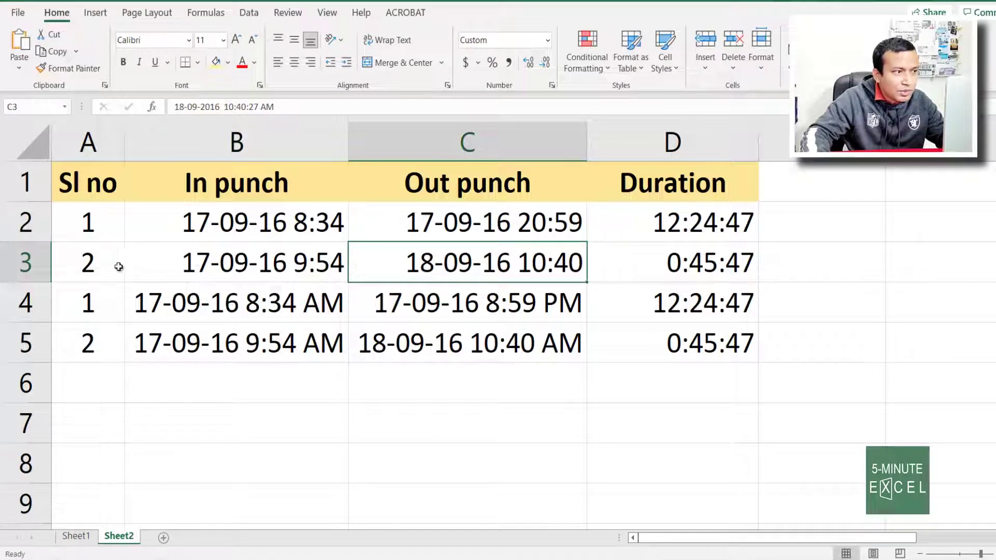
left_click(16, 262)
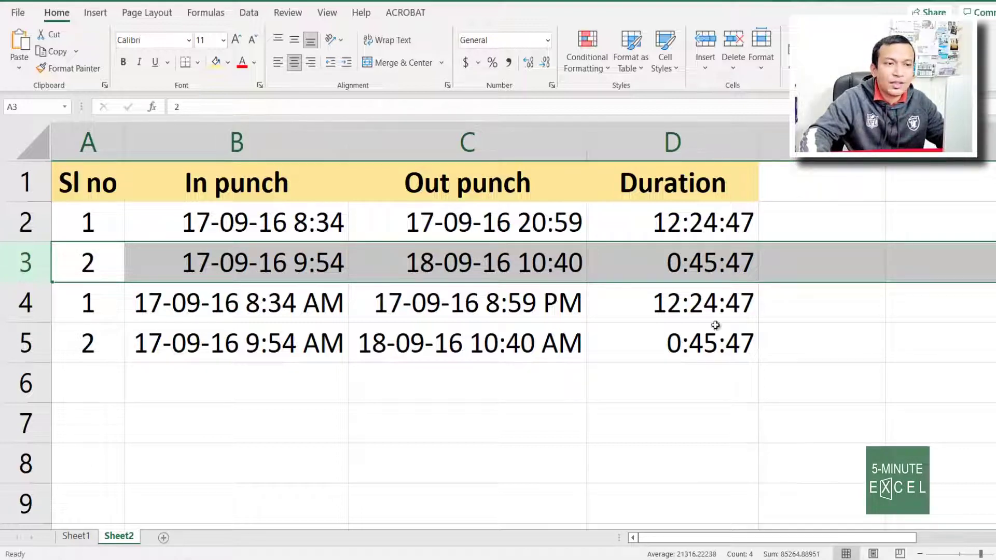
Edit the custom format code for D2:D5 to [h]:mm:ss by enclosing the hour code in square brackets.
left_click_drag(711, 222, 718, 354)
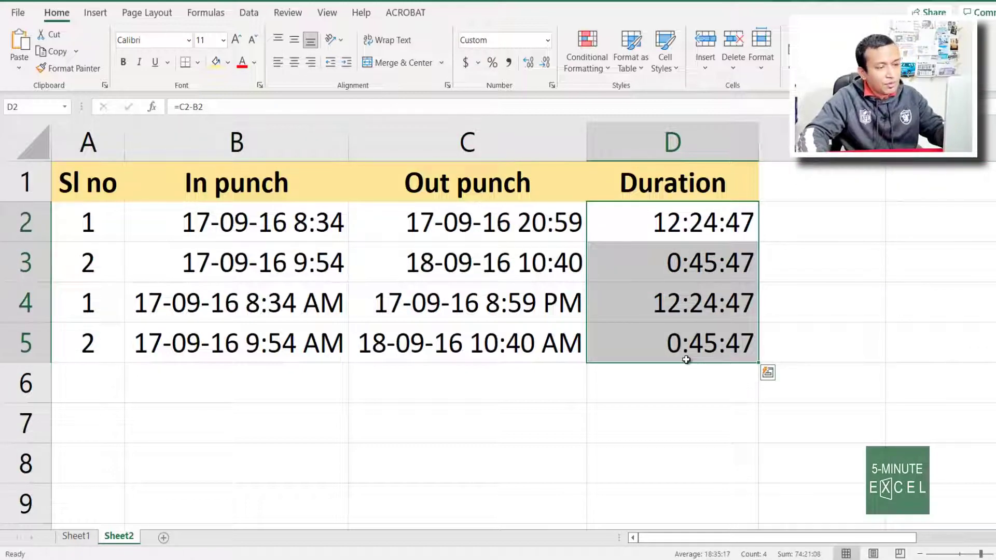
key("ctrl+1")
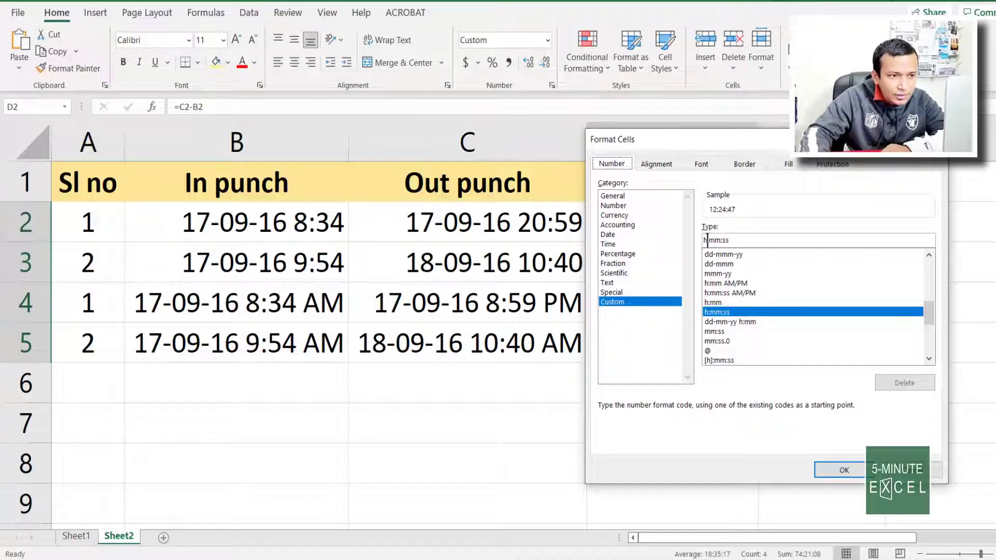
left_click_drag(737, 140, 498, 109)
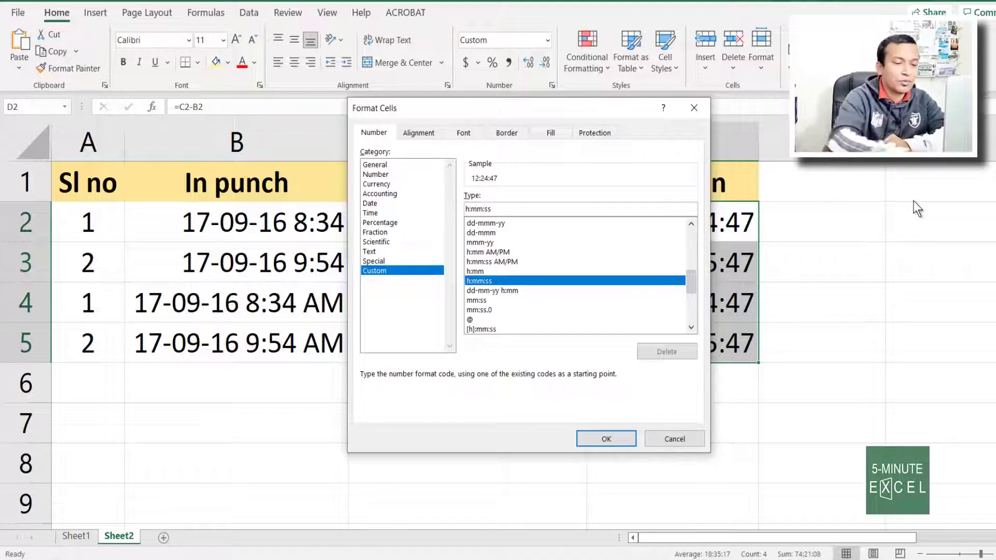
type("[")
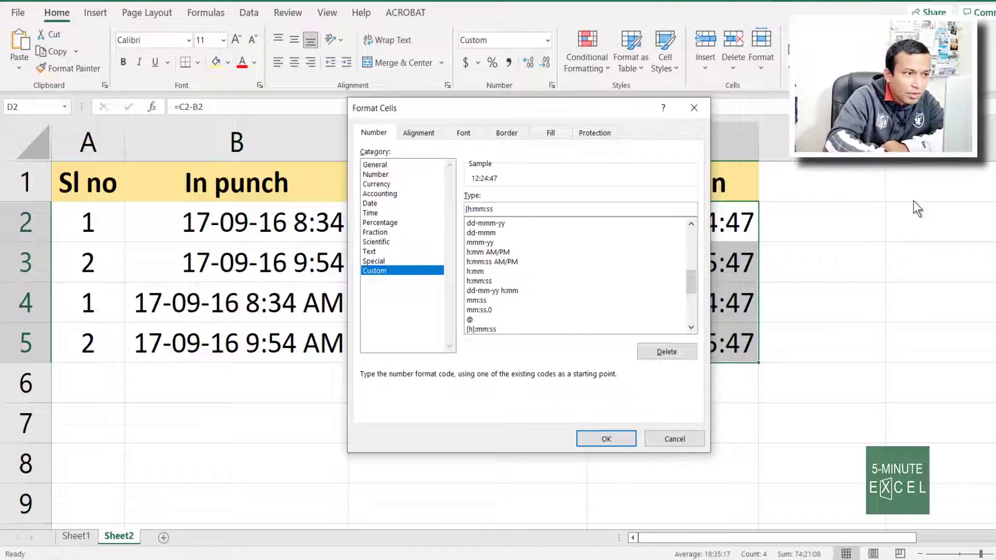
key("Right")
type("]")
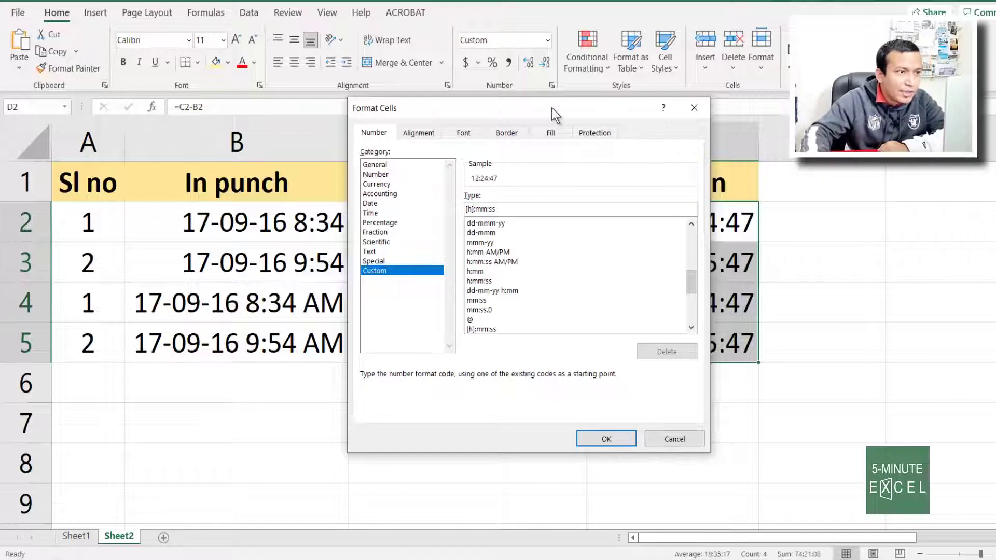
left_click_drag(552, 108, 434, 111)
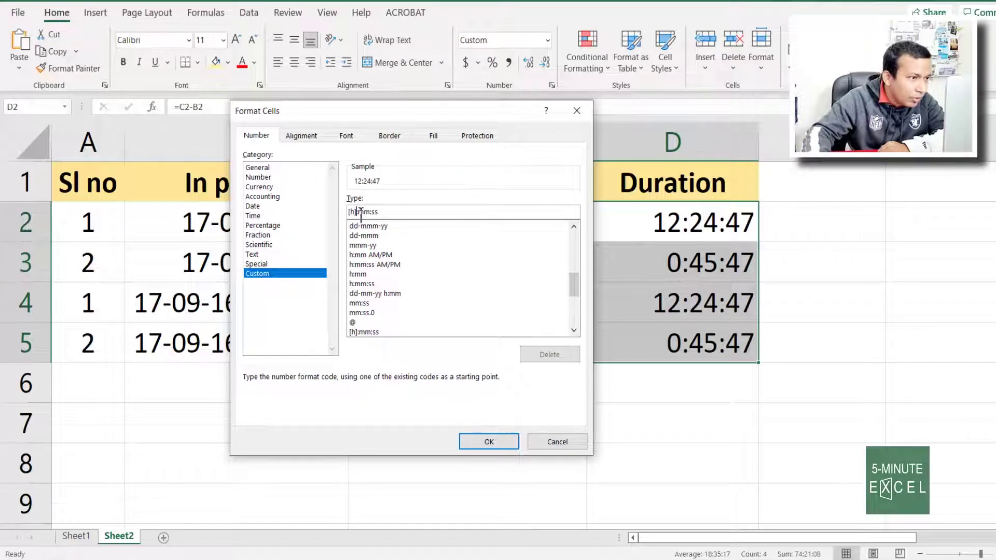
Remove the seconds from the custom format code and apply [h]:mm to the durations in D2:D5.
left_click(388, 213)
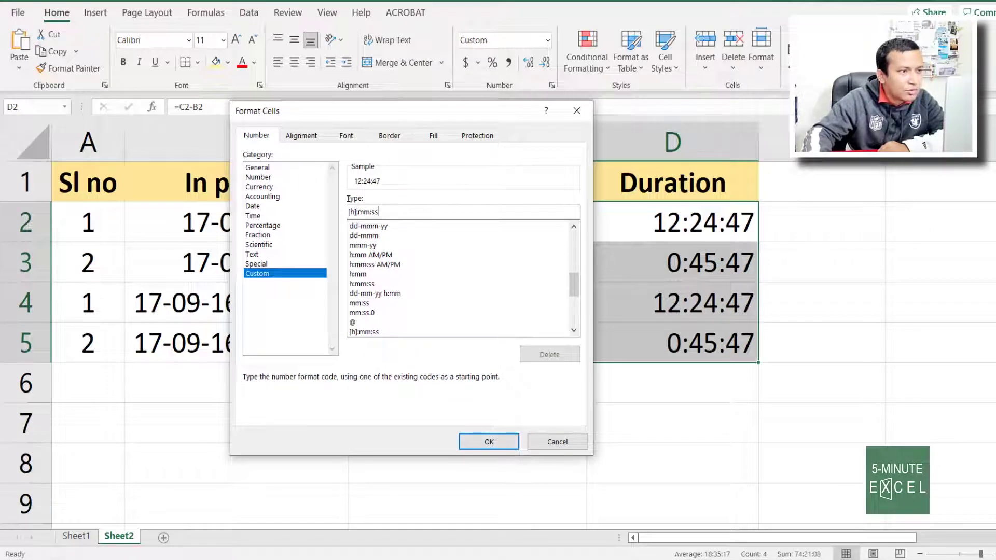
key("BackSpace")
key("BackSpace")
key("BackSpace")
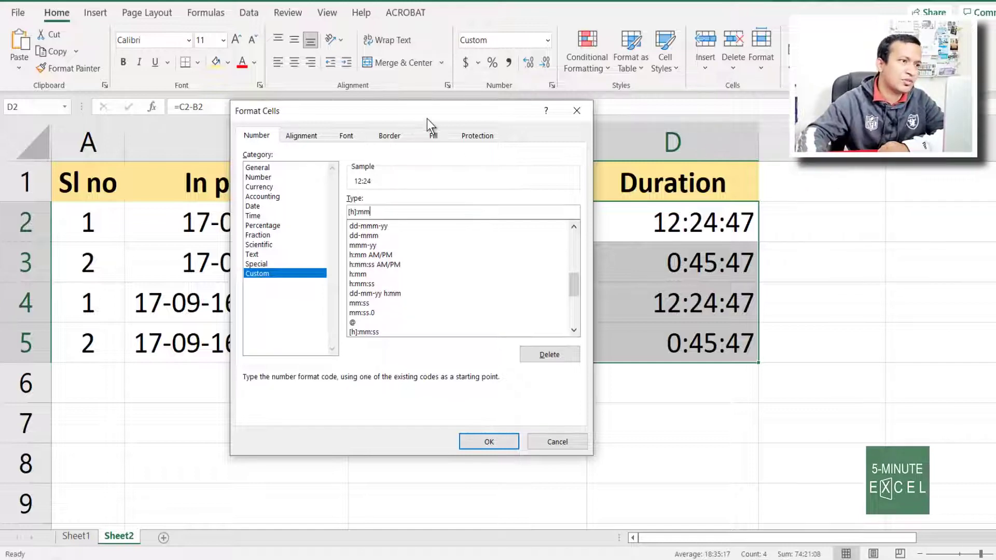
left_click_drag(422, 118, 351, 101)
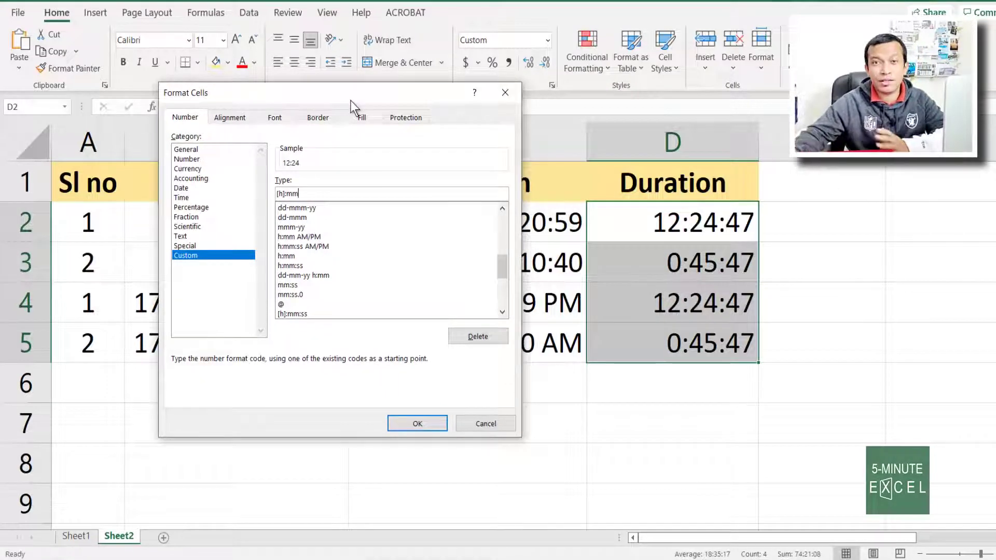
left_click(403, 430)
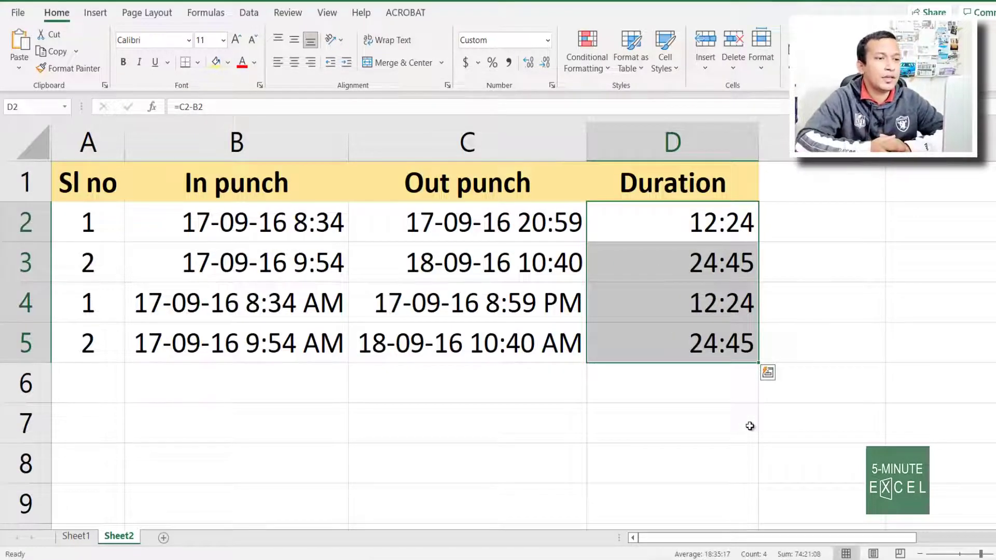
Review the reformatted durations in cells D2 to D4.
left_click(737, 262)
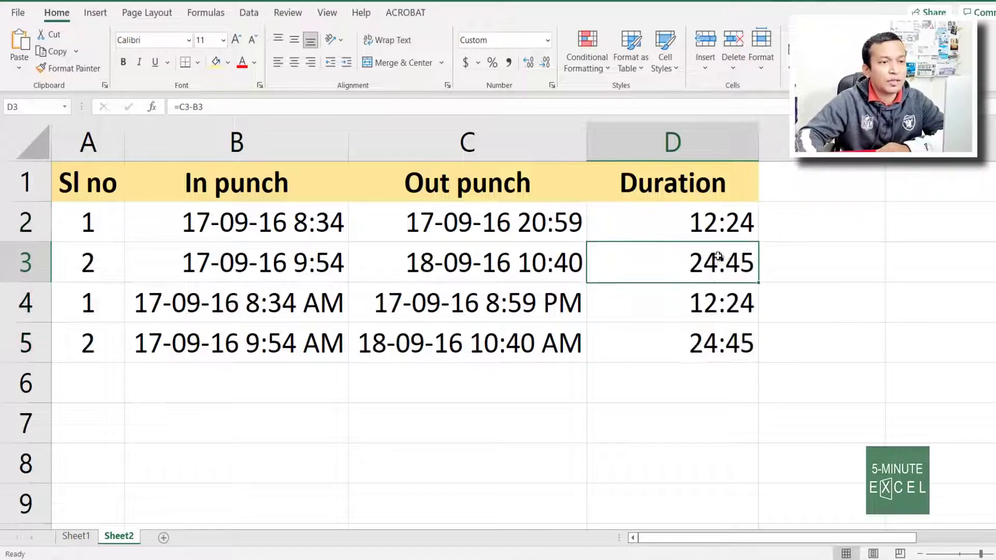
left_click(733, 225)
key("Down")
key("Down")
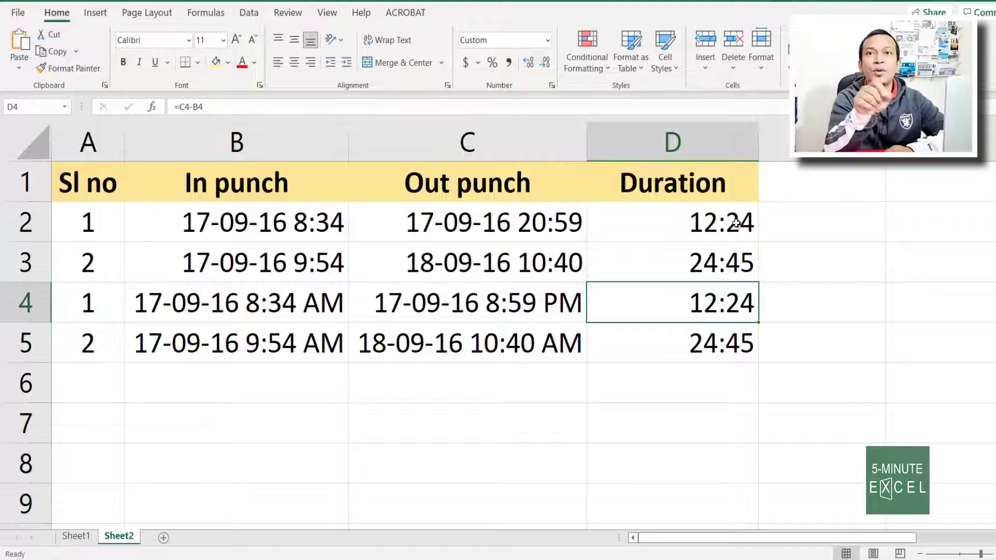
Enter the format code [h]:mm as text in cell D7 below the duration column.
left_click(668, 429)
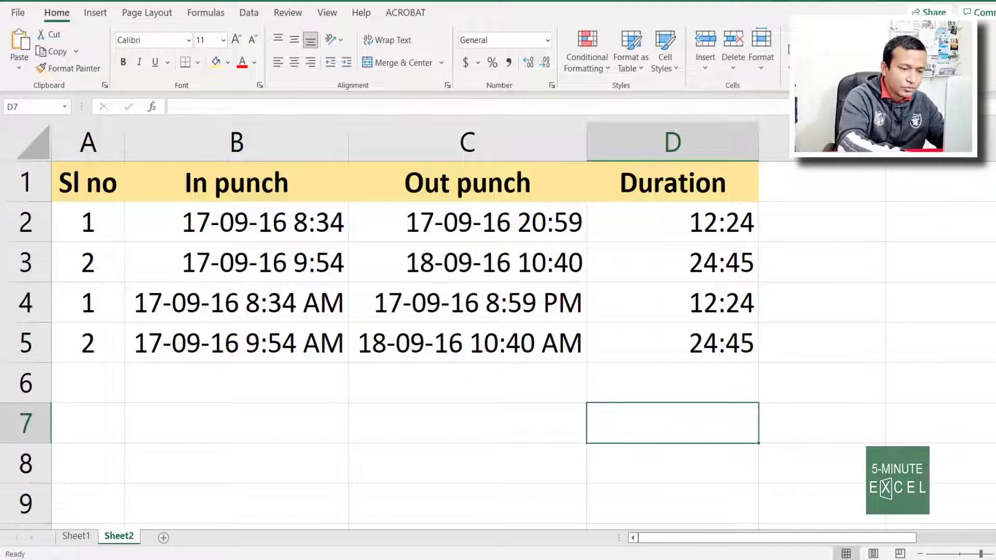
type("[h:")
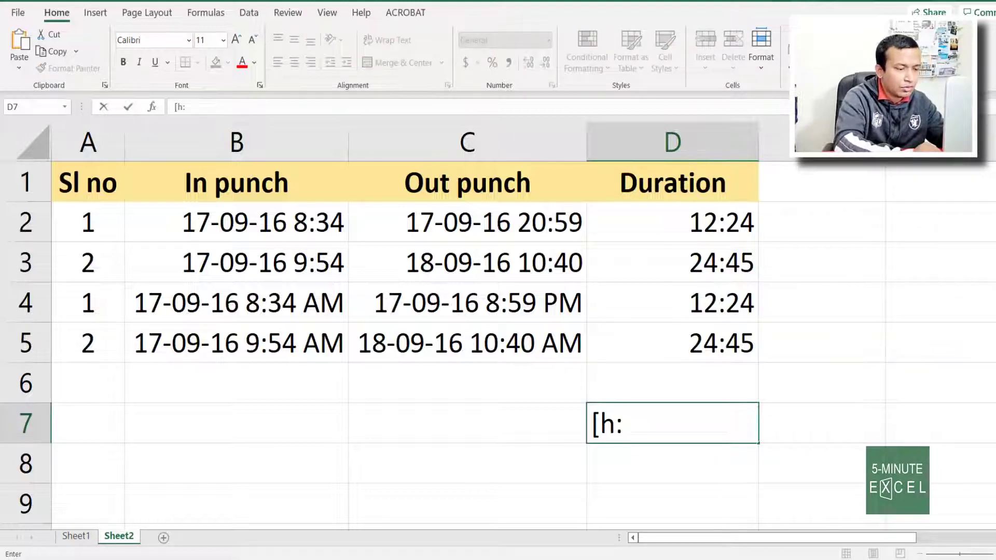
type("mm")
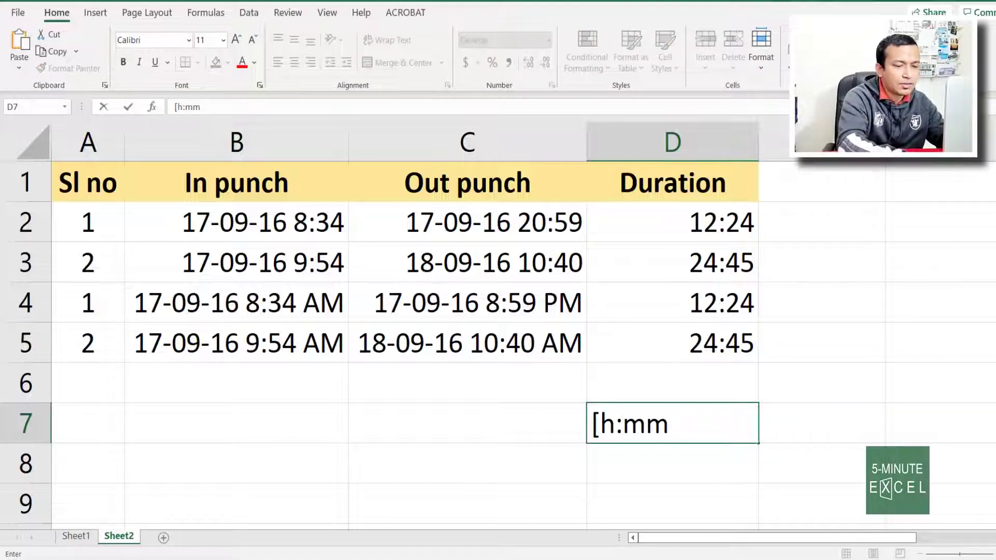
type("}")
key("BackSpace")
key("Left")
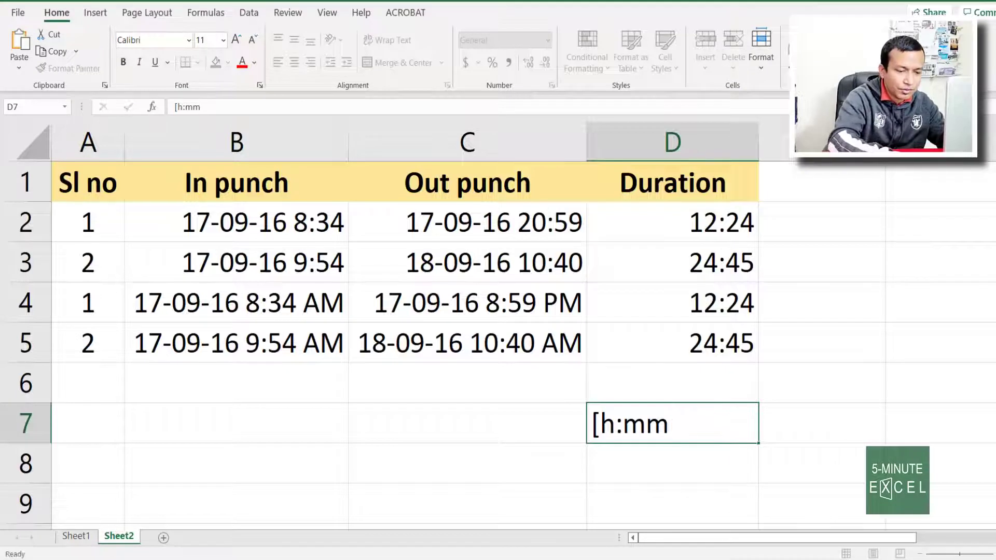
key("Left")
key("Left")
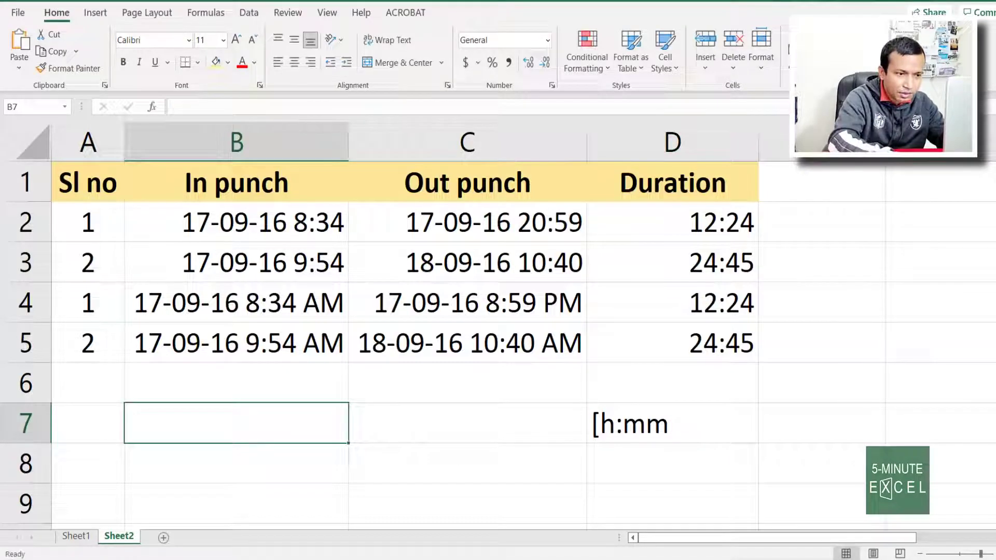
double_click(610, 420)
type("]")
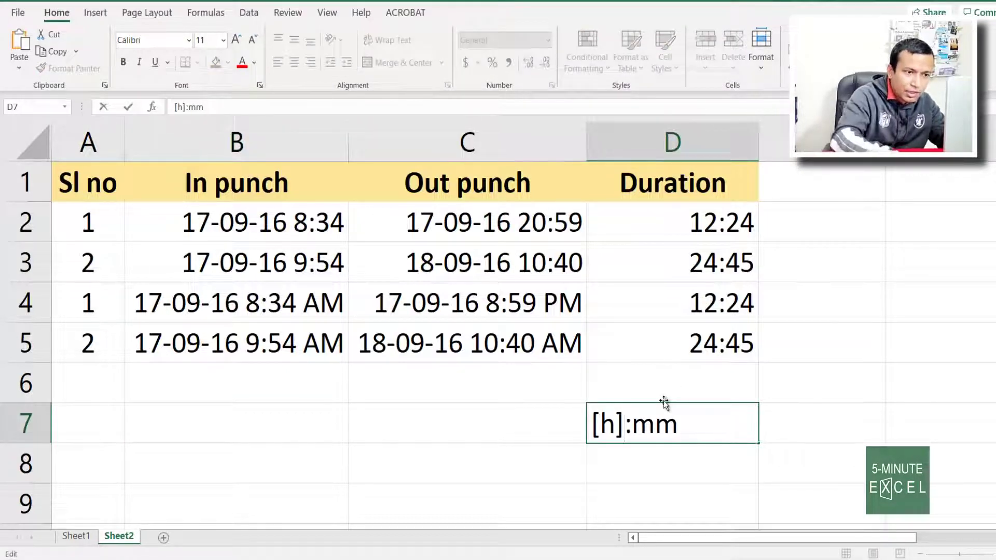
key("Return")
Enter the format code h:mm as text in cell D8 for comparison.
type("h")
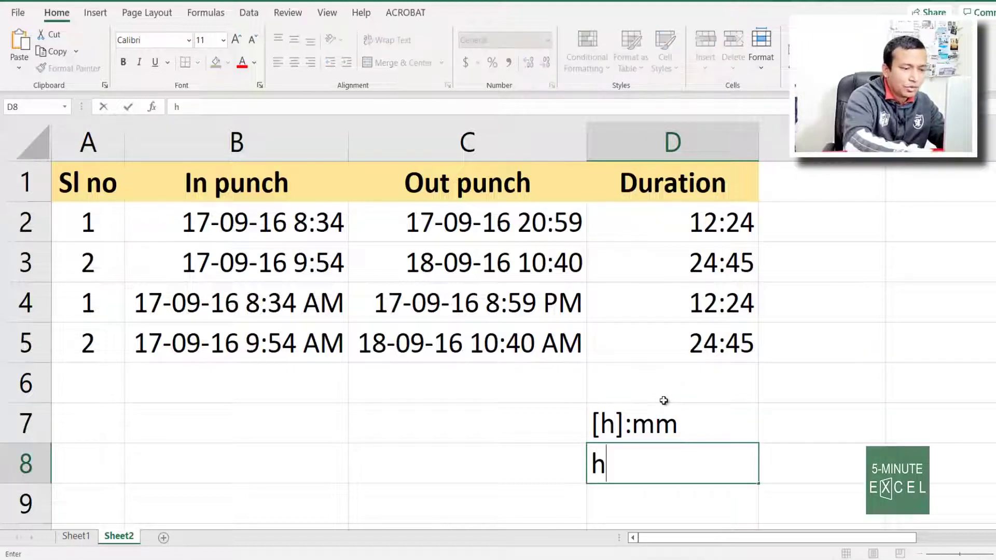
type(":mm")
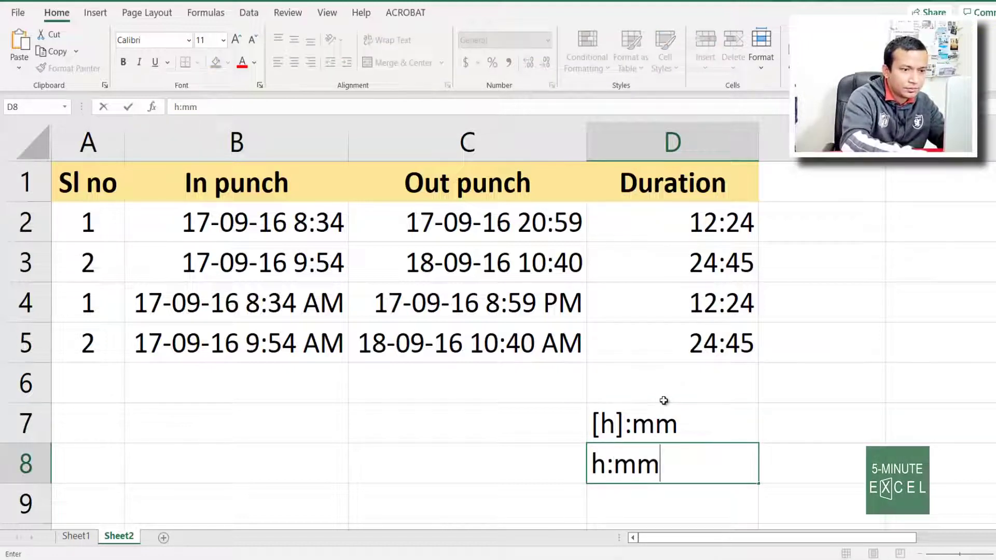
key("Return")
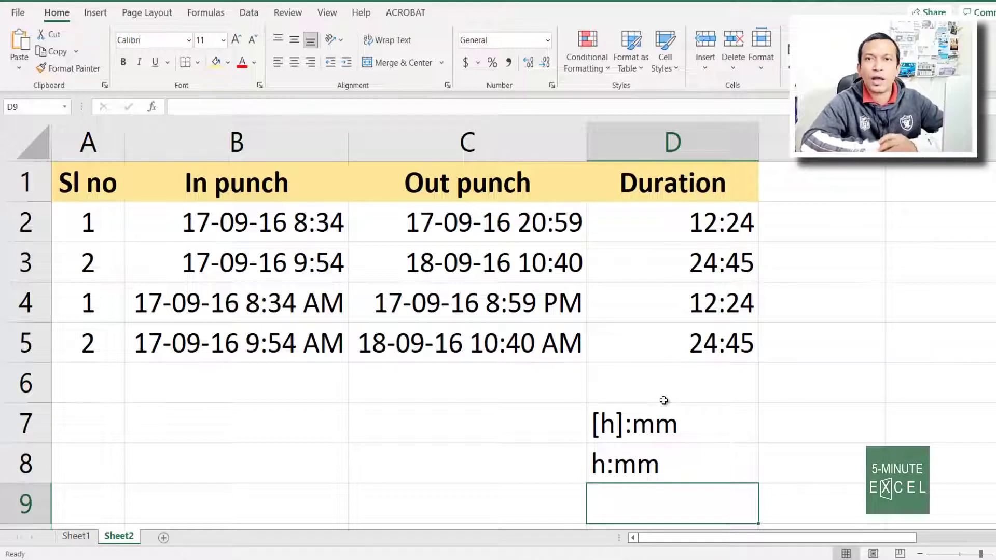